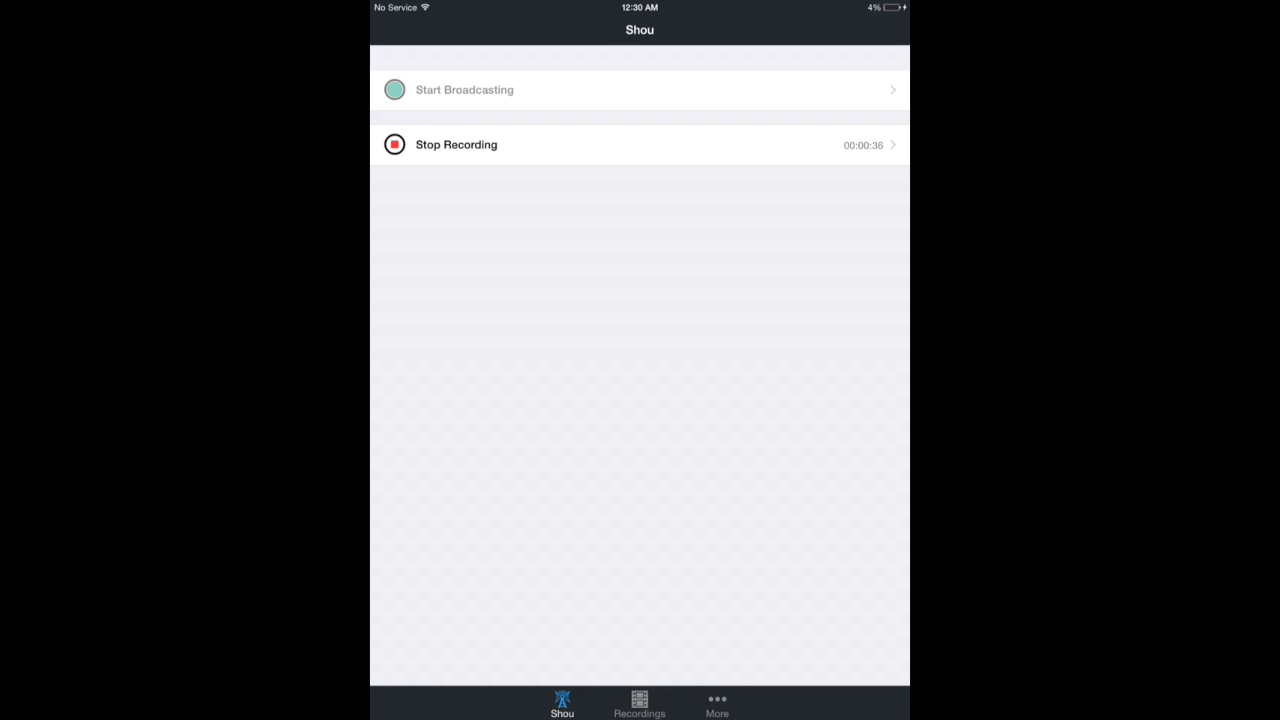
Go back to the home screen while Shou keeps recording in the background
key(super+h)
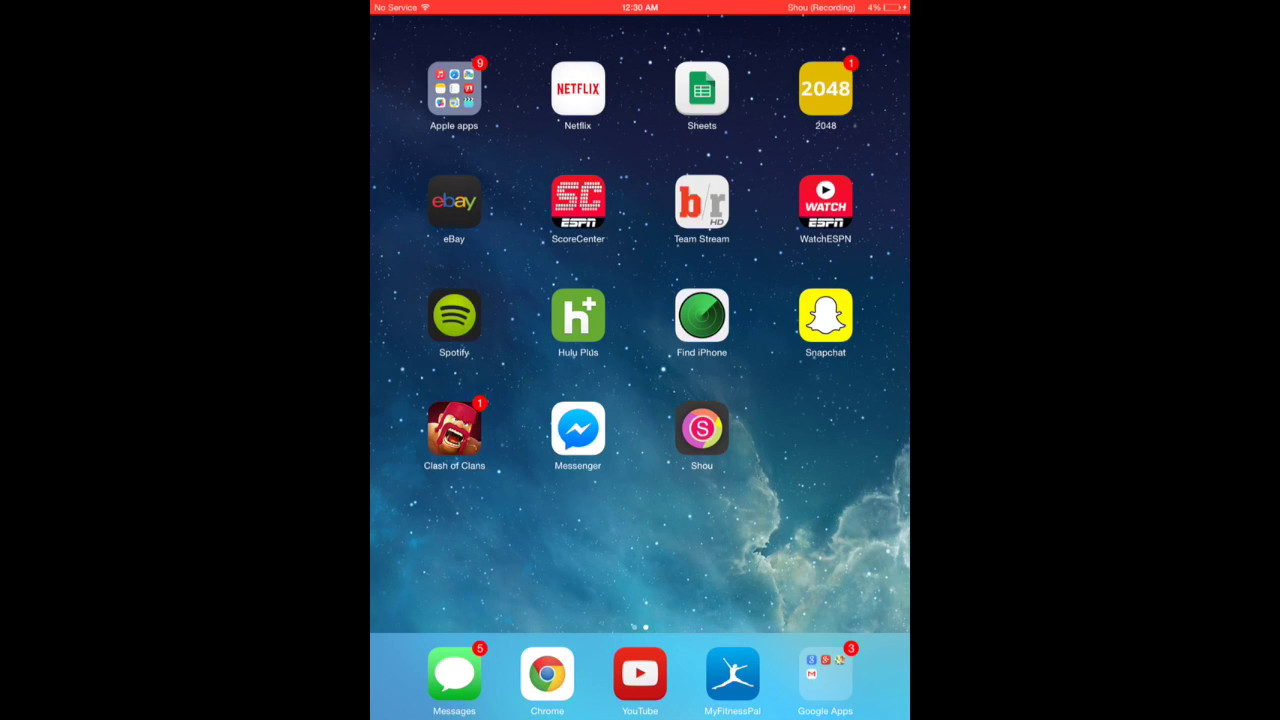
Launch Safari from the Apple apps folder and begin entering the inocydia.net address
click(454, 89)
click(640, 234)
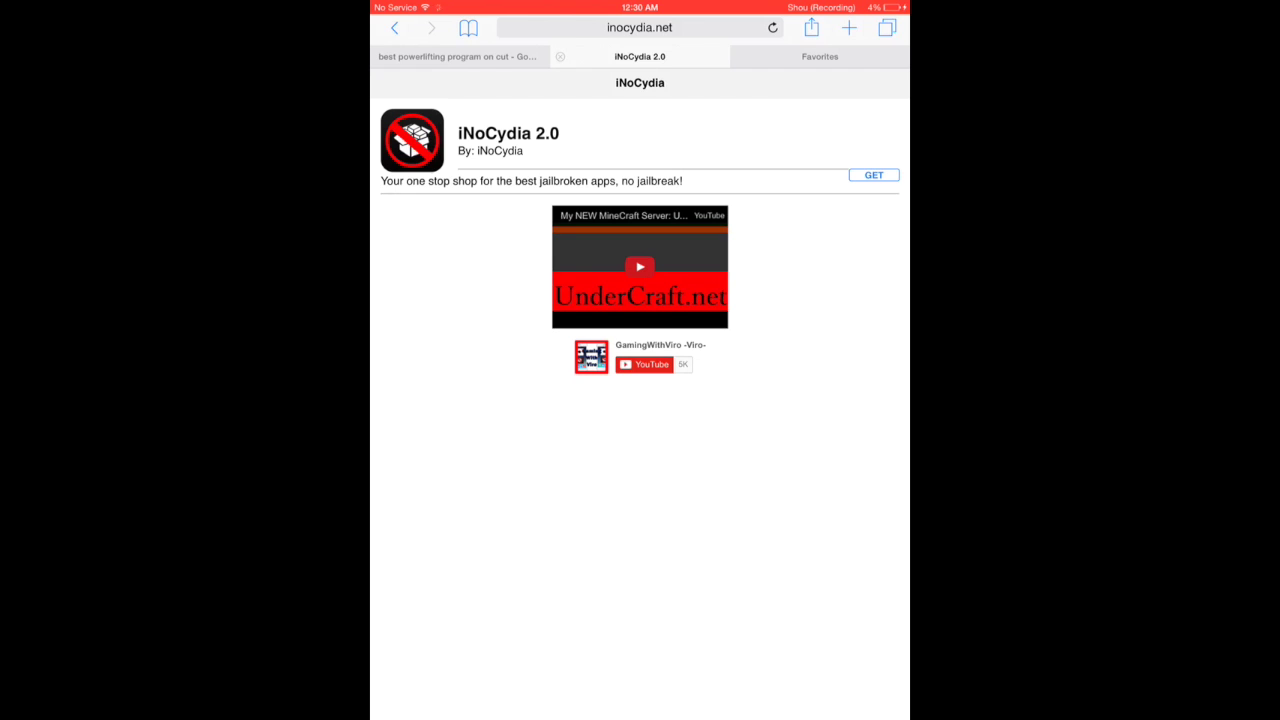
click(639, 27)
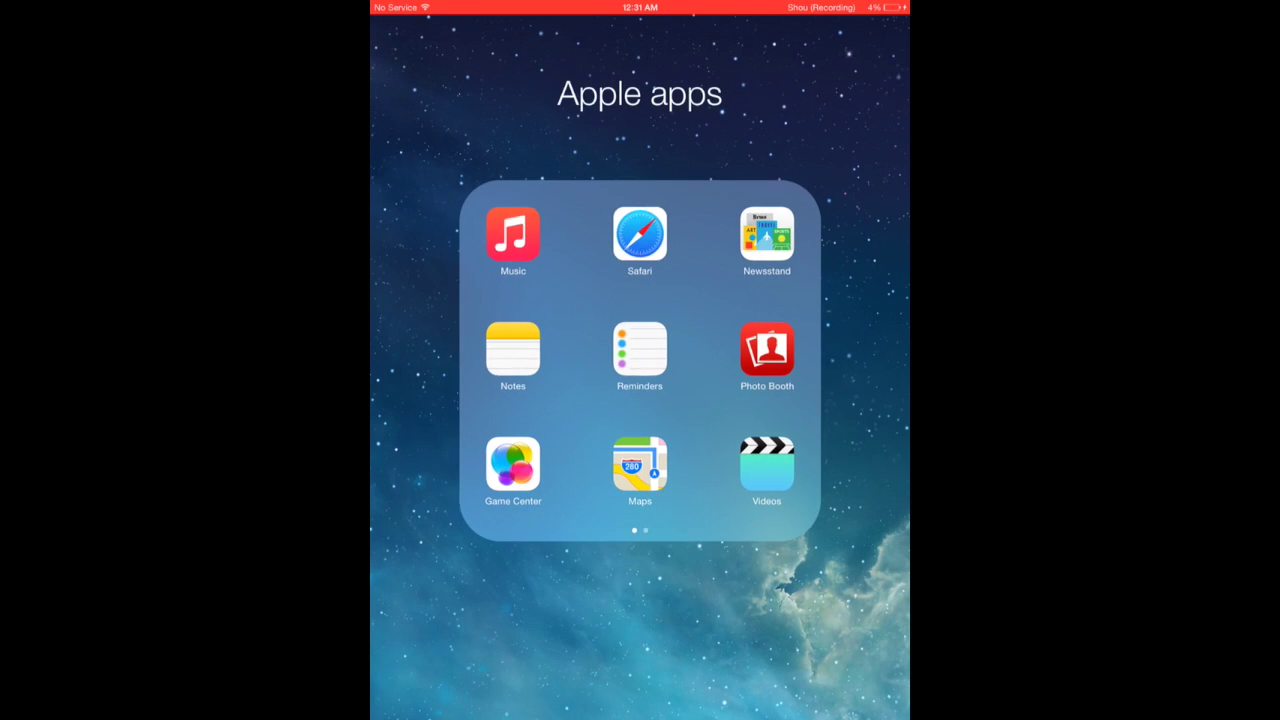
key(super+h)
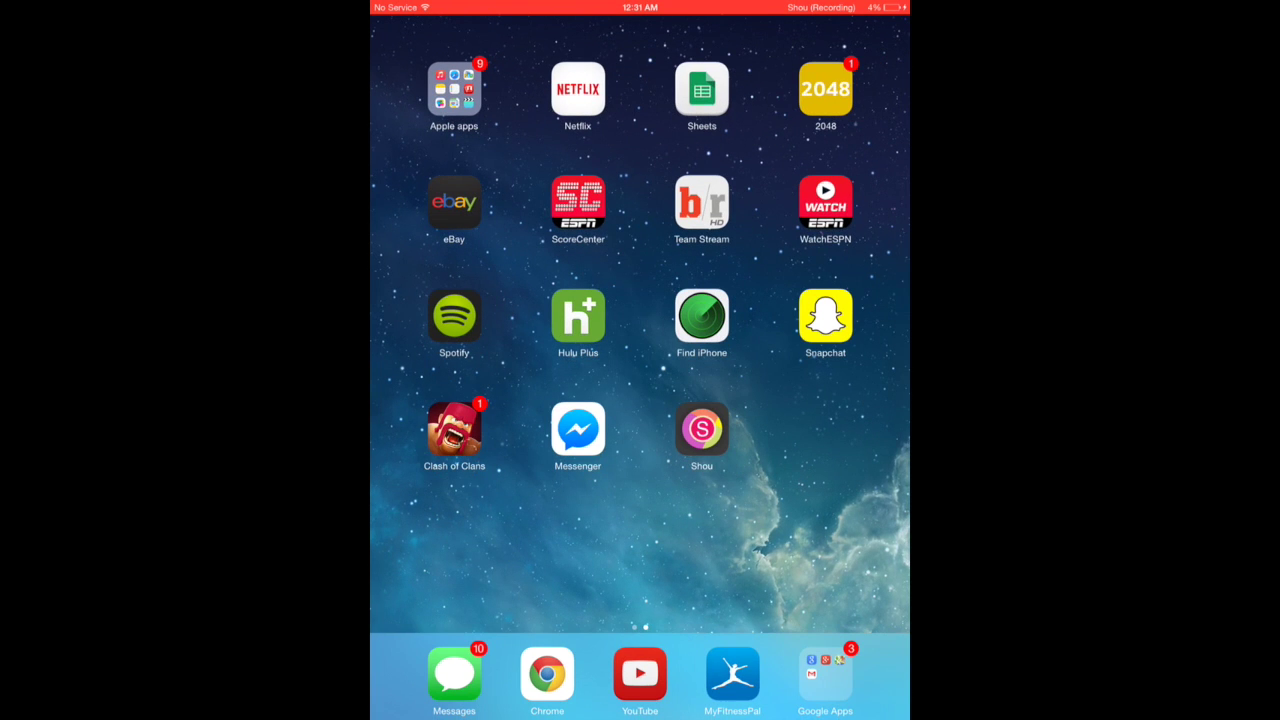
Open iNoCydia, filter its apps list for 'Sh', then reopen Shou from the home screen
drag(450, 400, 820, 400)
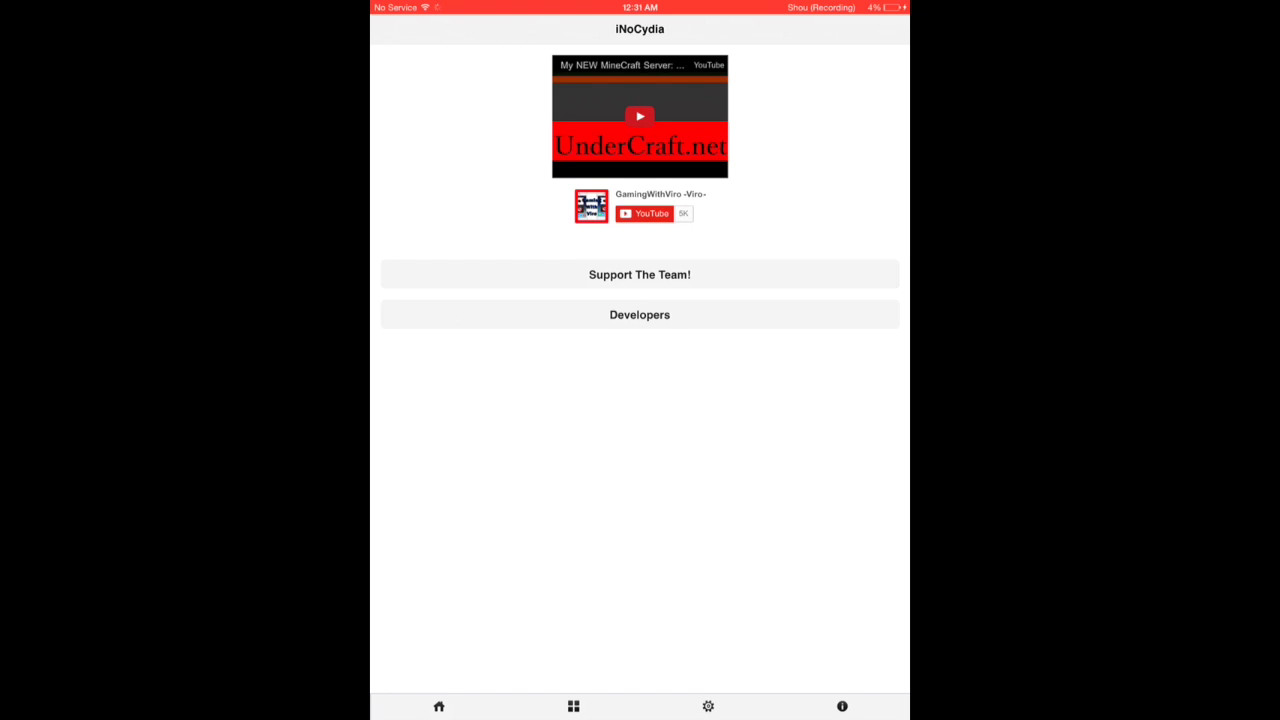
click(573, 706)
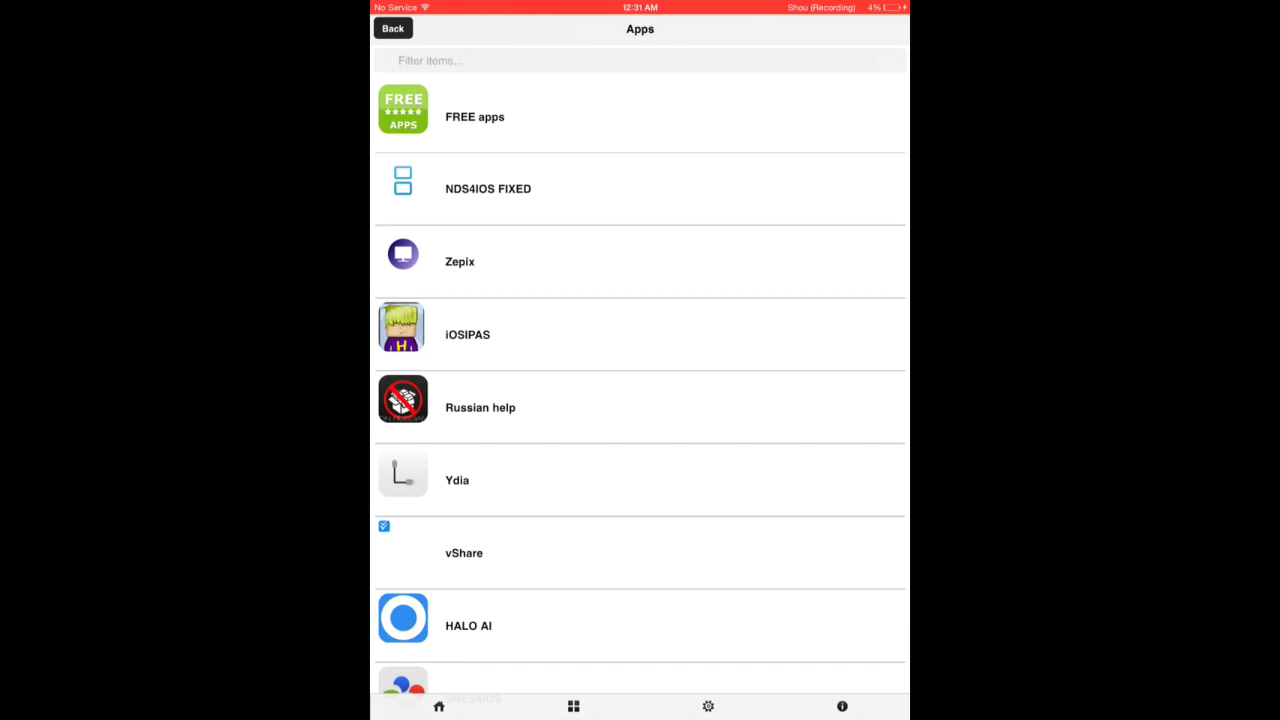
click(640, 60)
text(Sh)
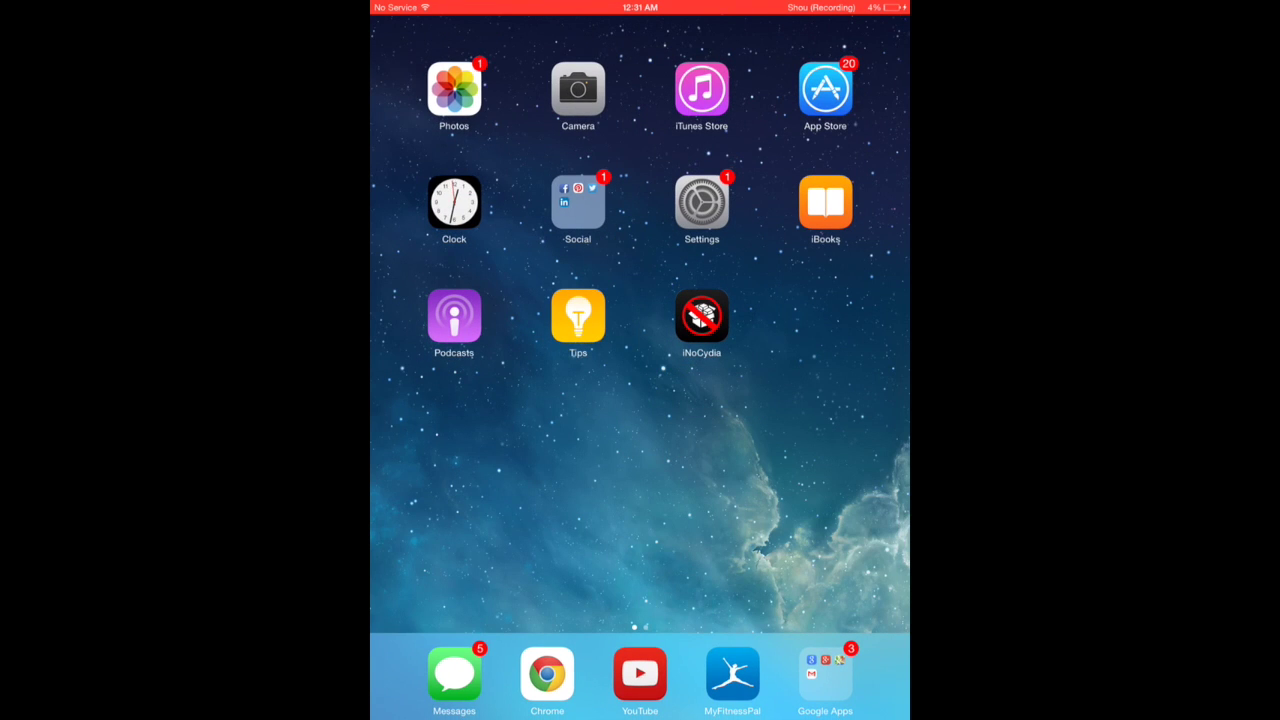
drag(800, 450, 460, 450)
click(702, 428)
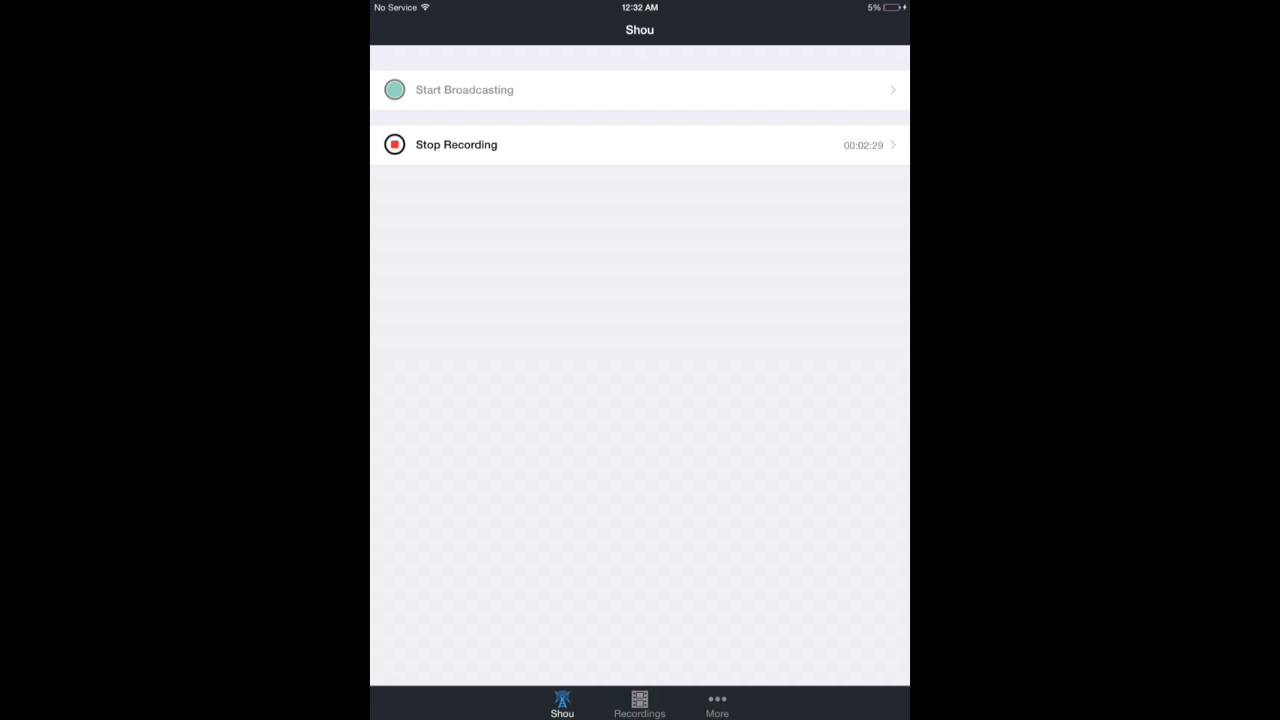
Save the 2015-01-11_00:28:31.MP4 recording from Recordings to the Camera Roll, then go home
click(639, 705)
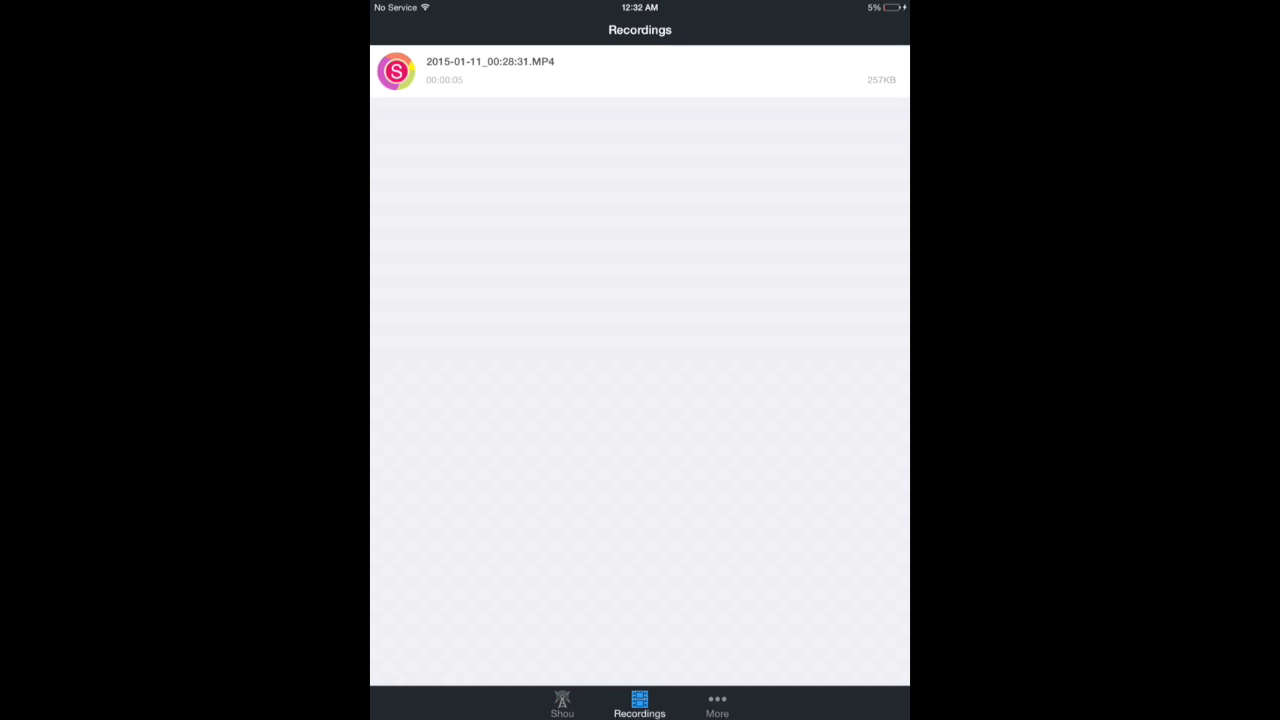
click(640, 70)
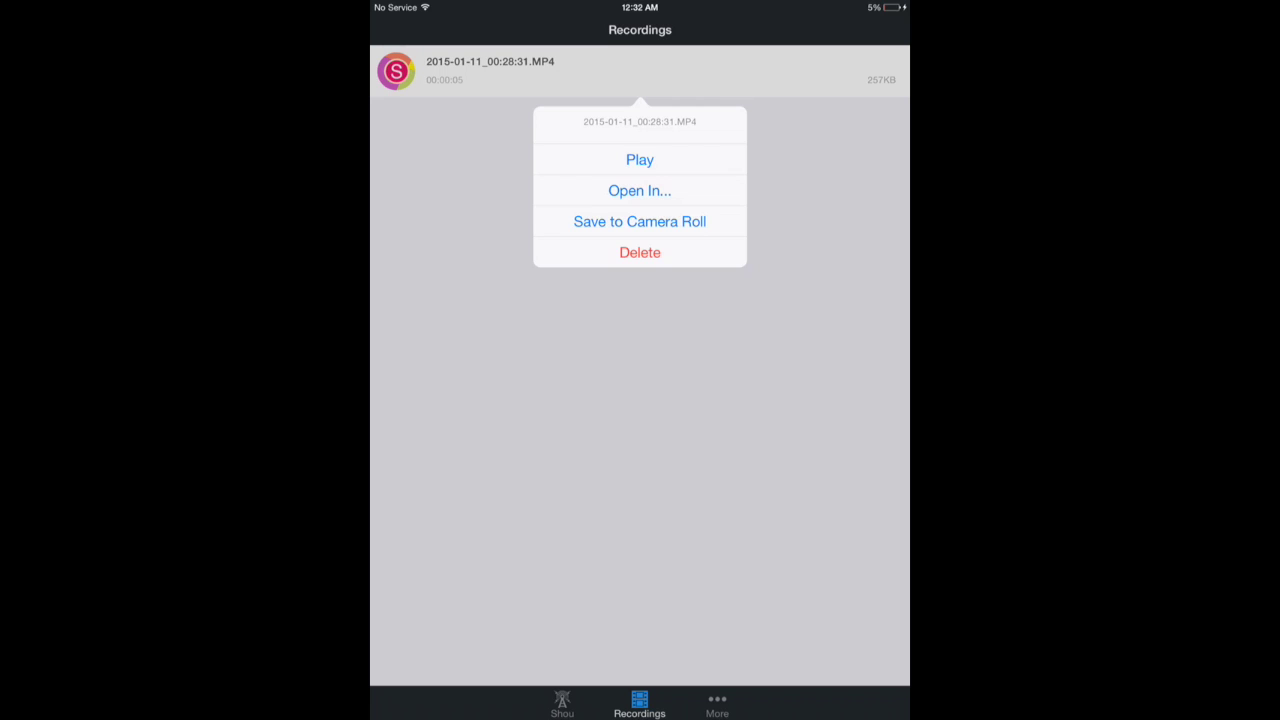
click(640, 221)
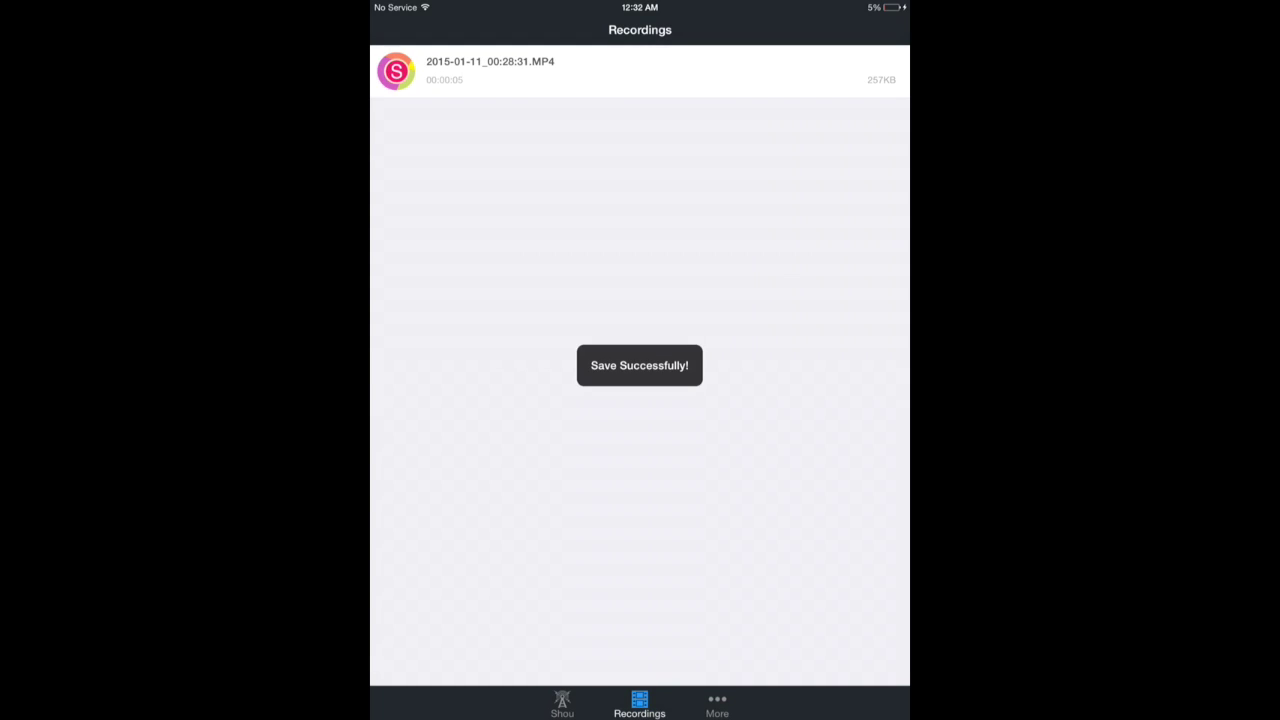
key(super)
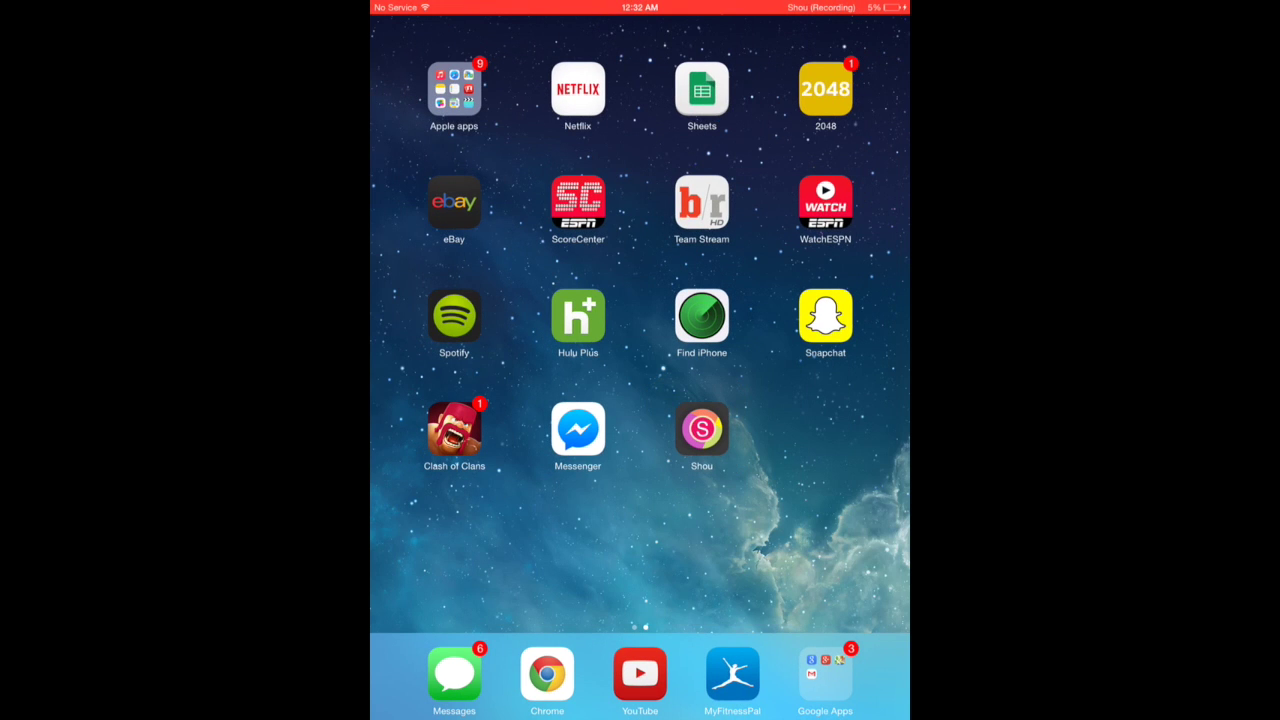
Check the saved clip in the Photos Videos album, then return to the home screen
drag(500, 400, 800, 400)
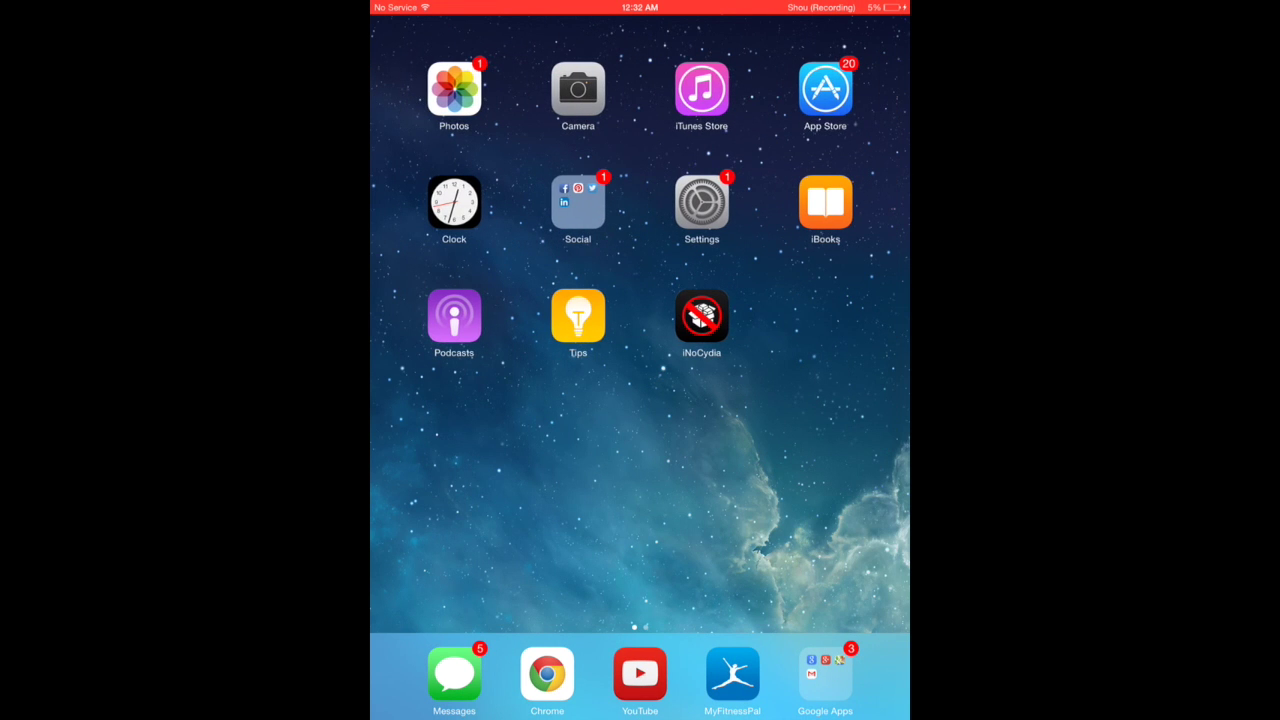
click(454, 90)
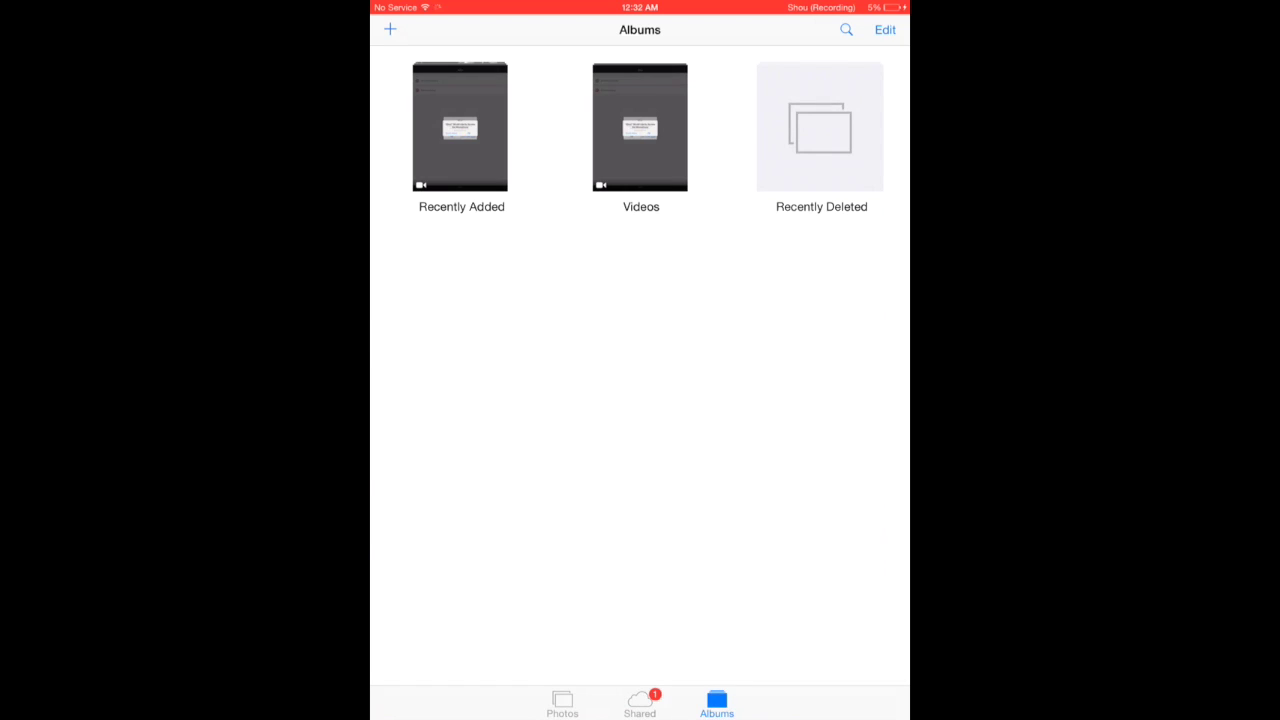
click(640, 127)
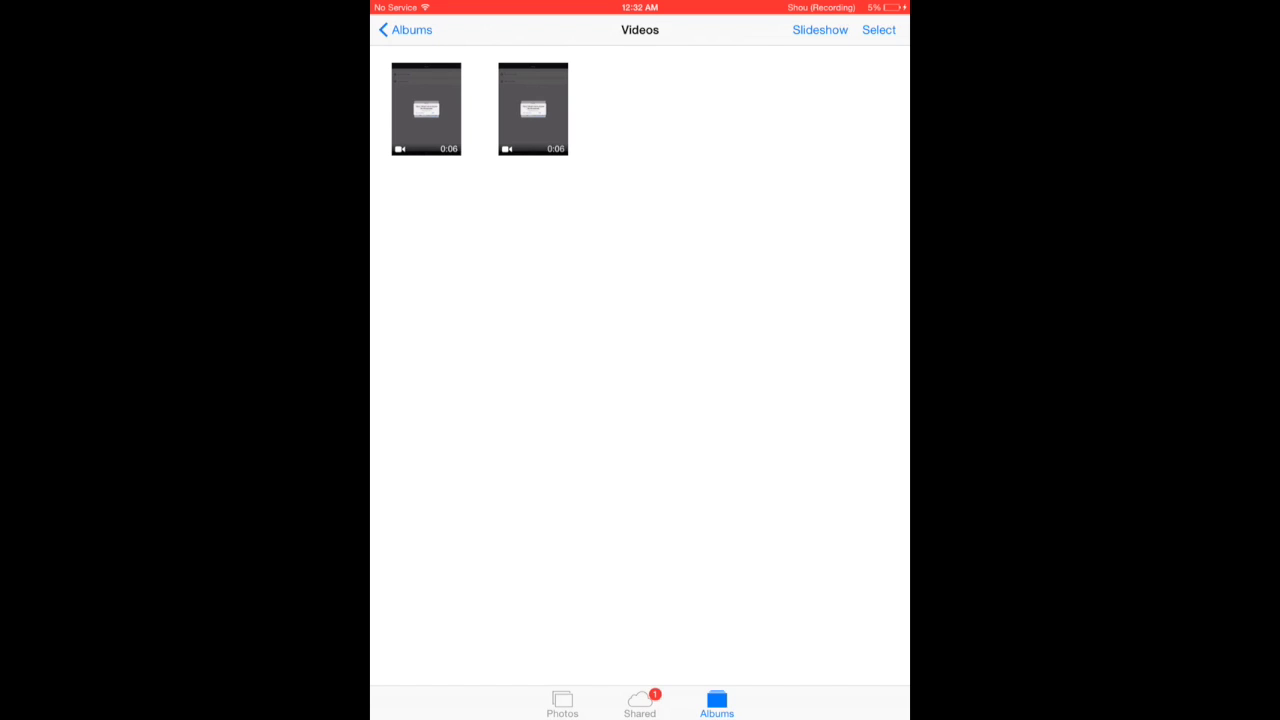
key(Home)
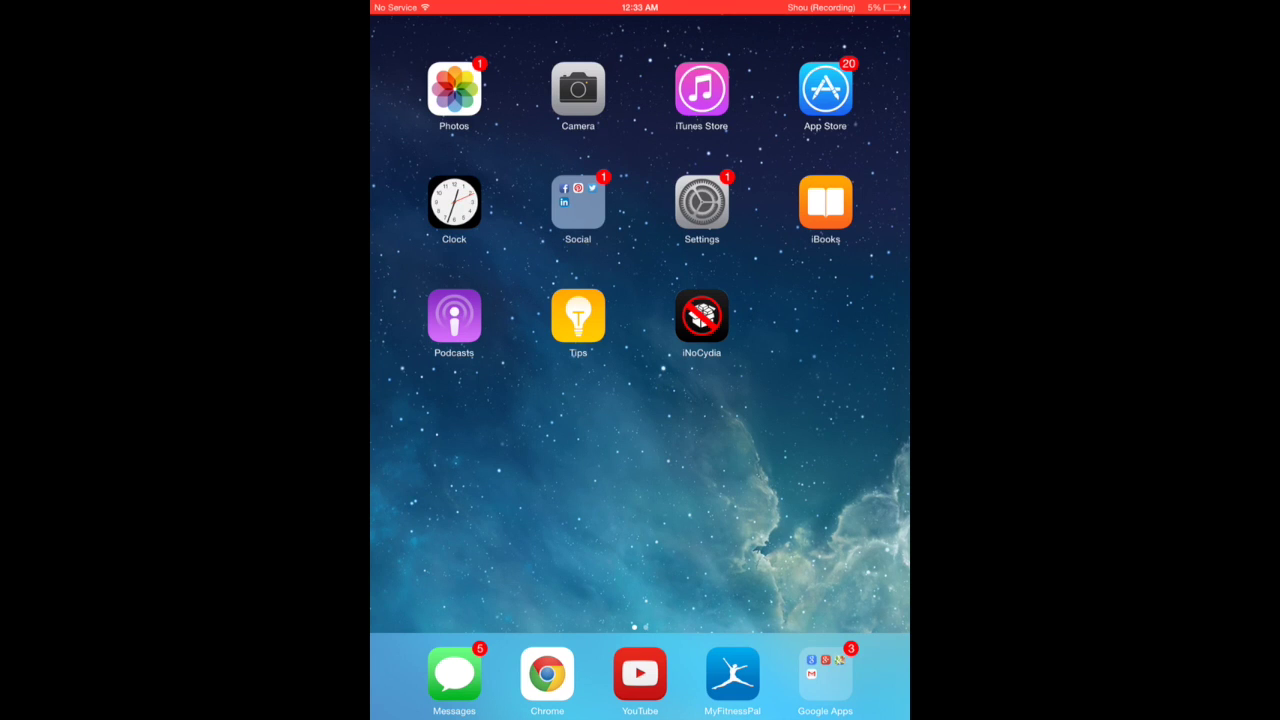
Swipe left to the home screen page with Shou and the Apple apps folder
drag(800, 400, 450, 400)
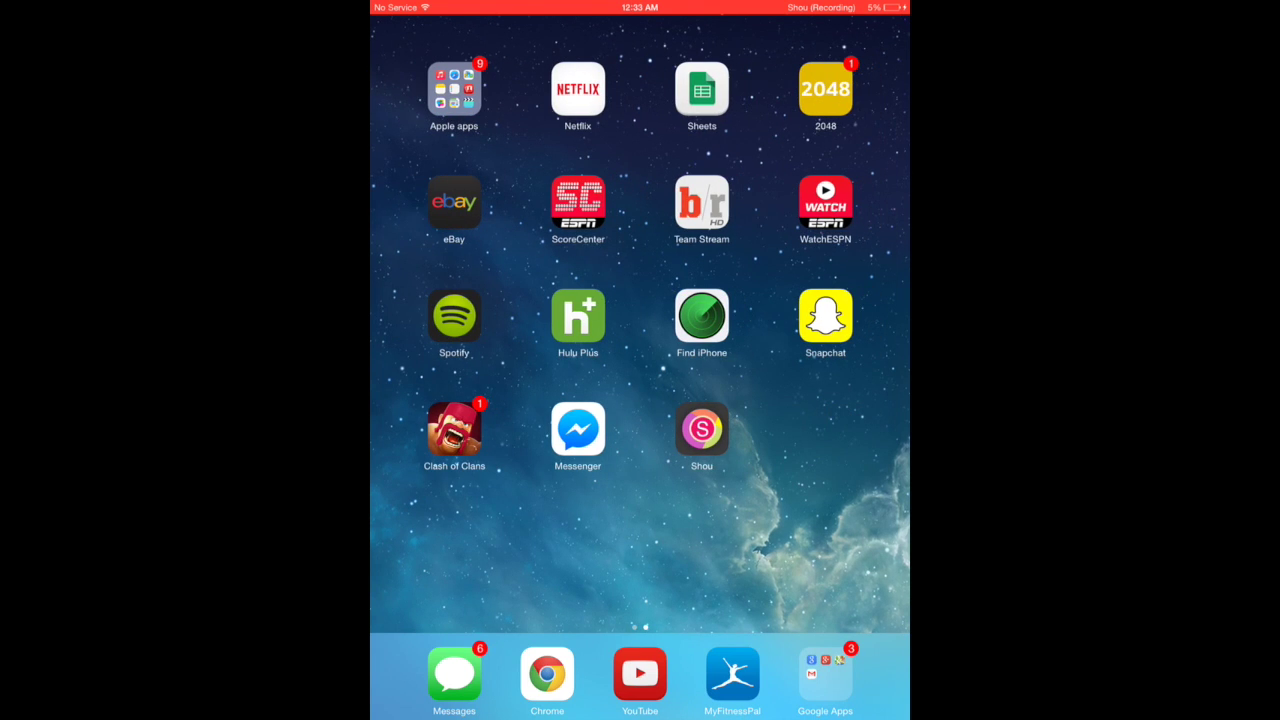